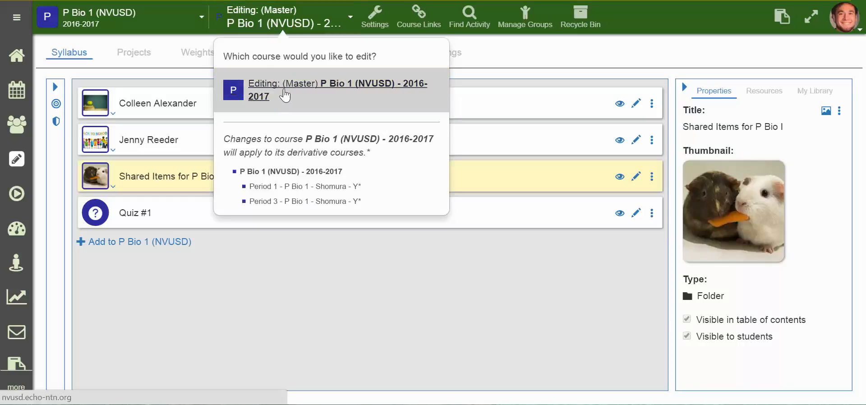
- Add a folder to the P Bio 1 (NVUSD) master course and title it with the teacher's full name
click(153, 31)
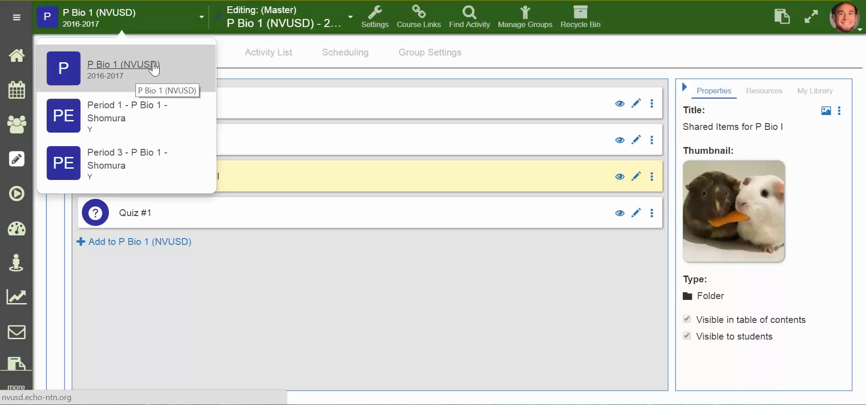
click(153, 25)
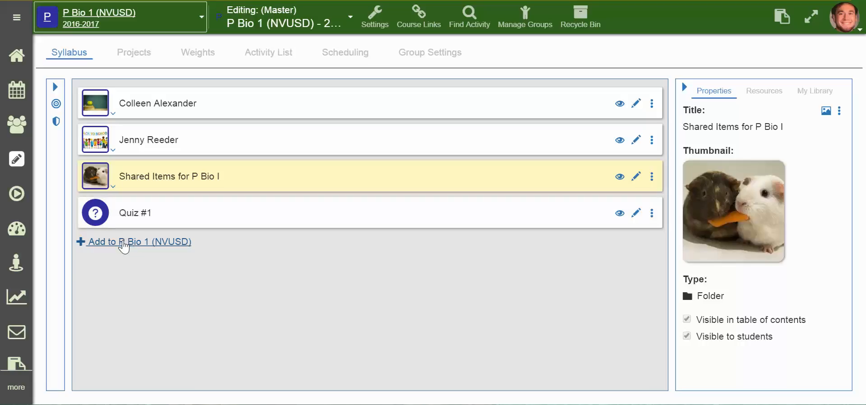
click(124, 244)
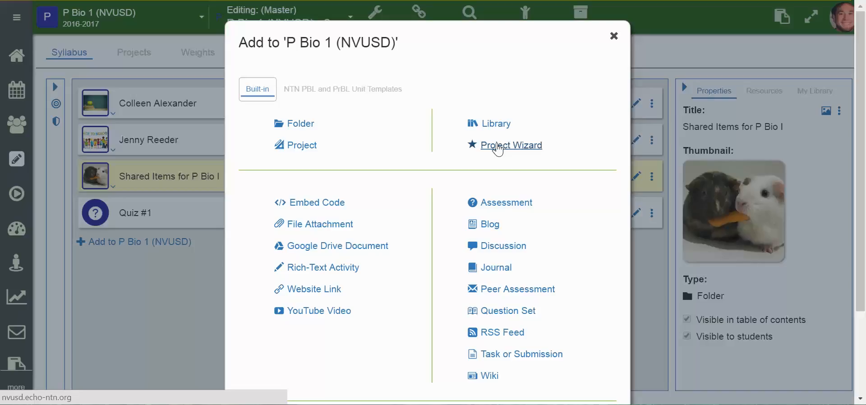
click(297, 127)
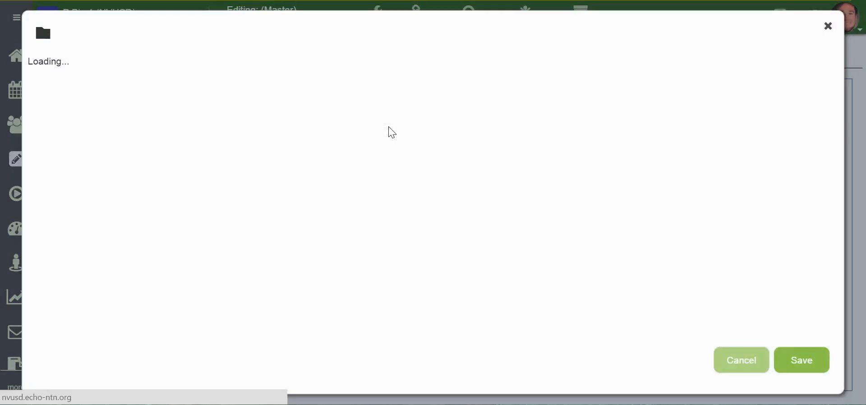
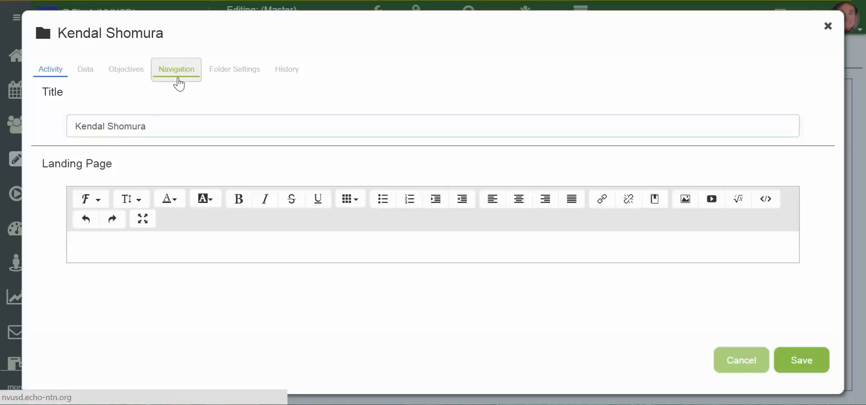
- Set the new folder's thumbnail to the teacher's website portrait PNG and save the folder
click(180, 82)
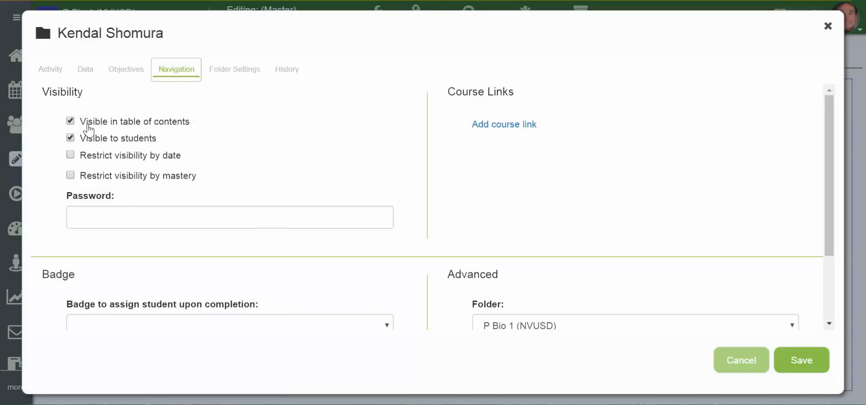
click(86, 74)
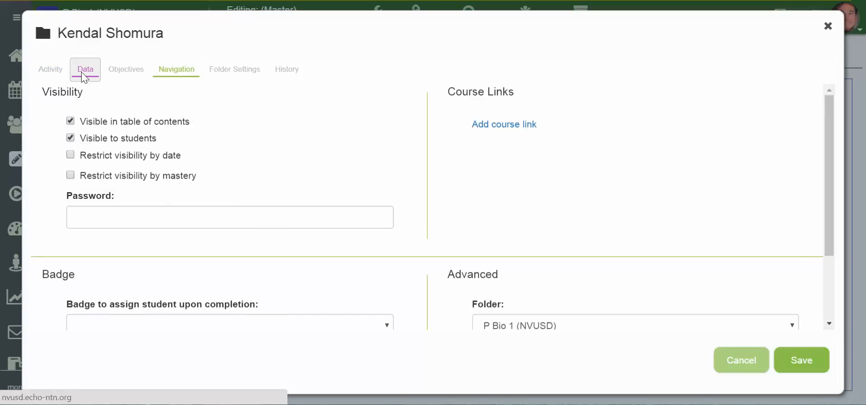
click(221, 124)
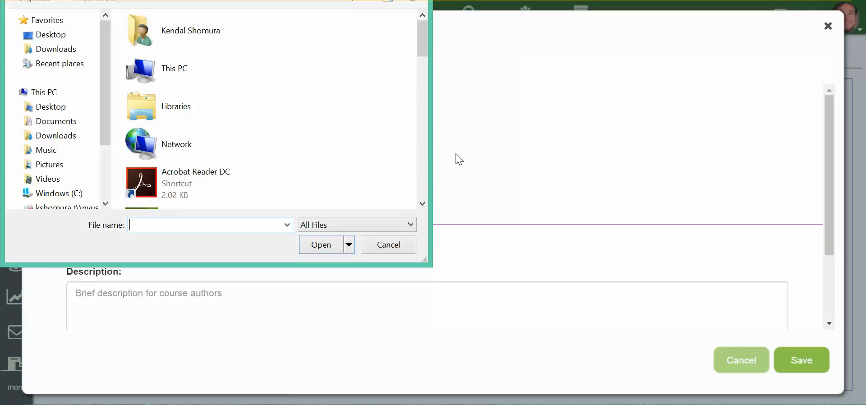
scroll(329, 131, down, 5)
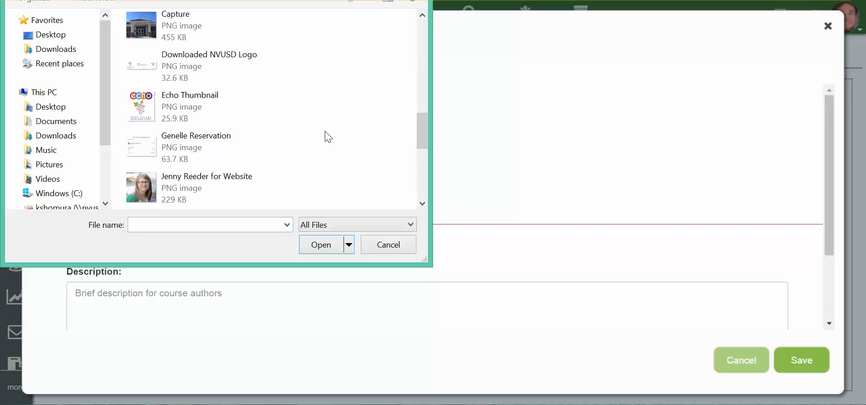
scroll(231, 170, down, 3)
scroll(238, 149, up, 3)
scroll(216, 150, down, 1)
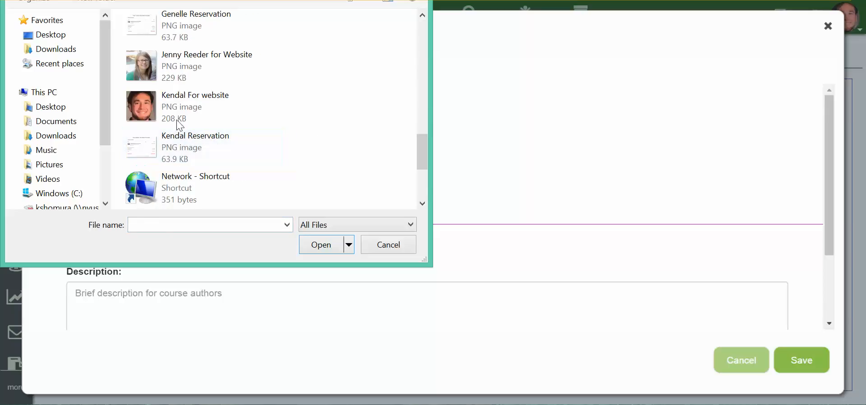
click(173, 118)
scroll(215, 146, down, 3)
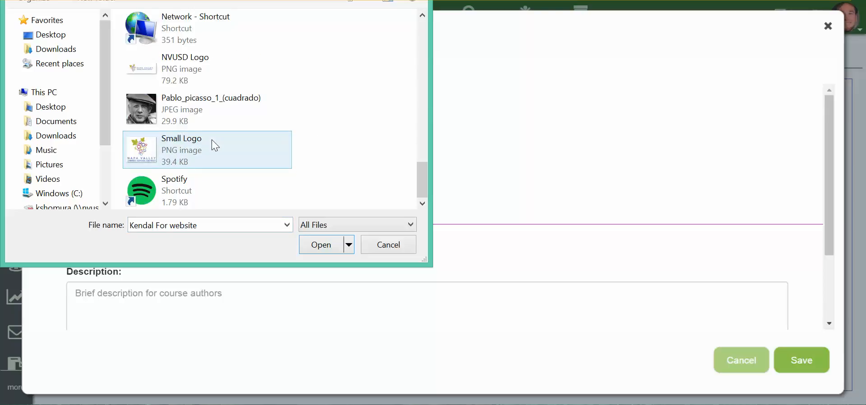
scroll(214, 145, up, 3)
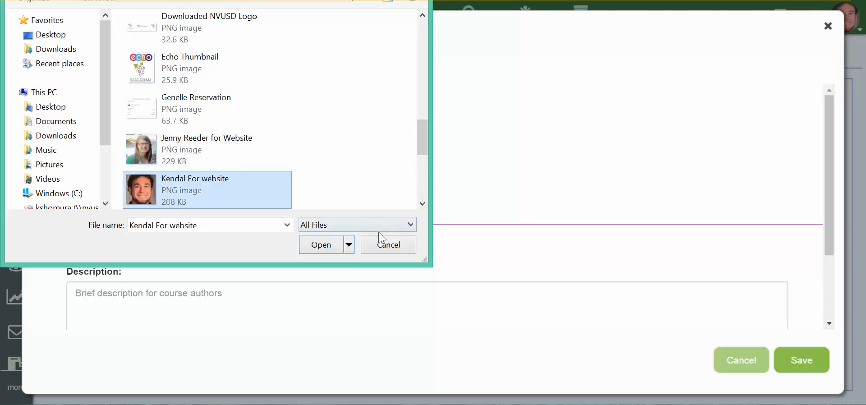
click(333, 247)
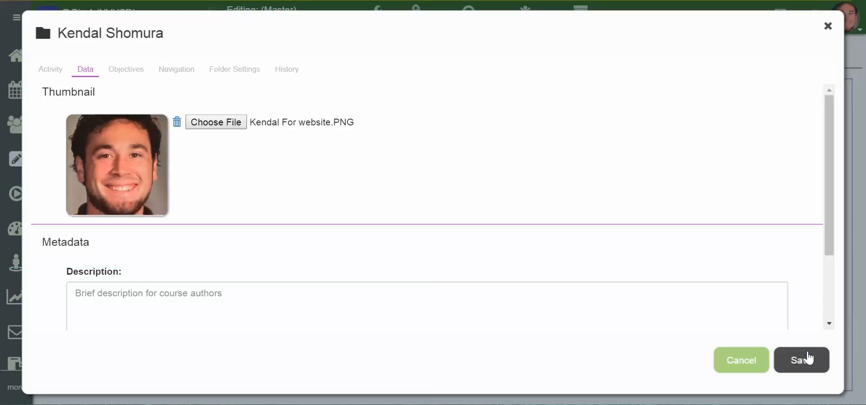
click(808, 359)
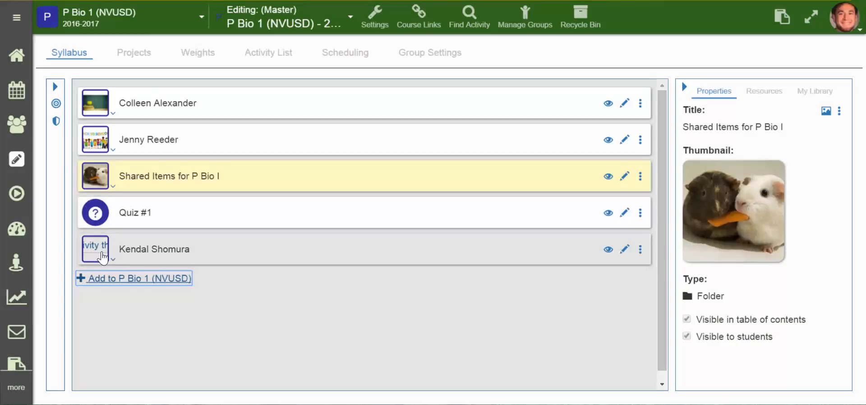
click(368, 290)
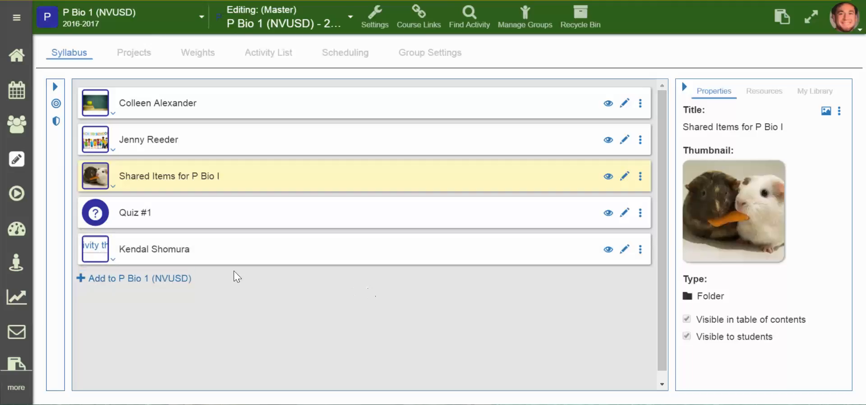
- Switch to the Period 1 - P Bio 1 section and examine which folders its course view lists
click(171, 28)
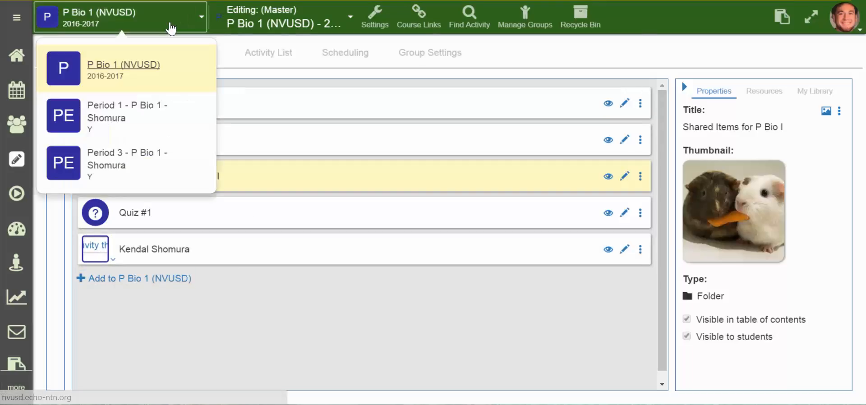
click(141, 135)
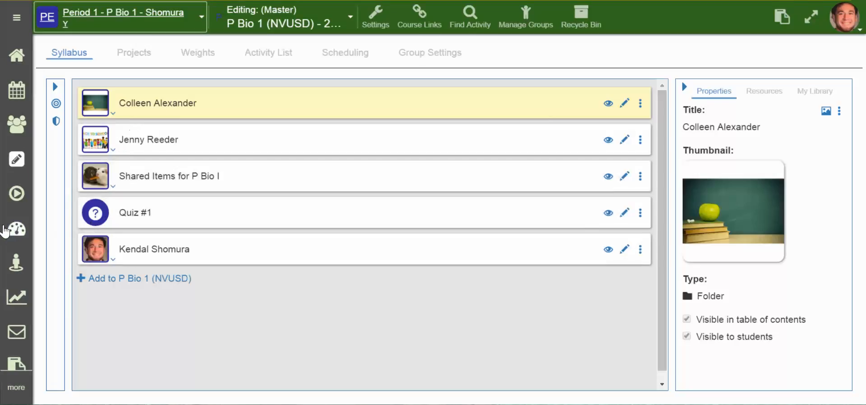
click(16, 200)
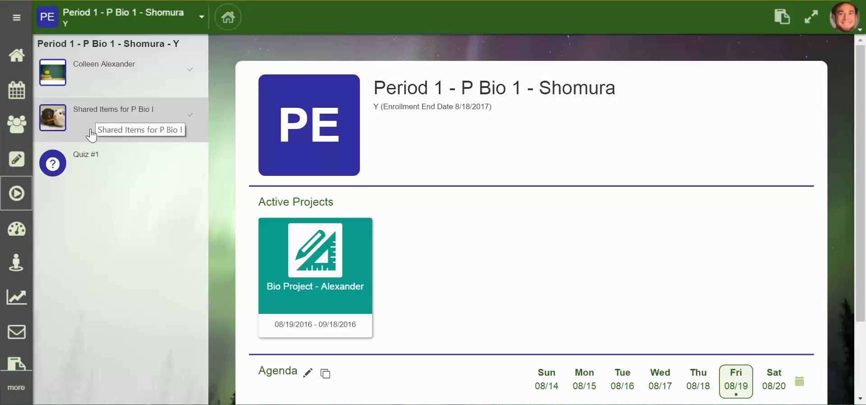
- Return to the P Bio 1 (NVUSD) master course and open its syllabus for editing
click(108, 36)
click(103, 61)
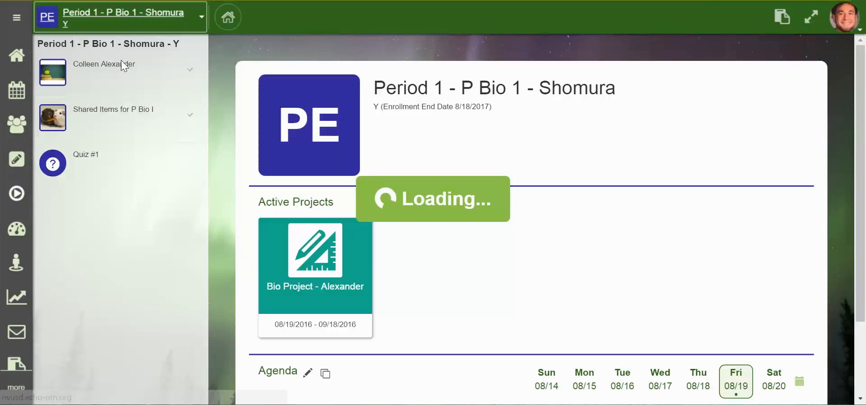
click(17, 159)
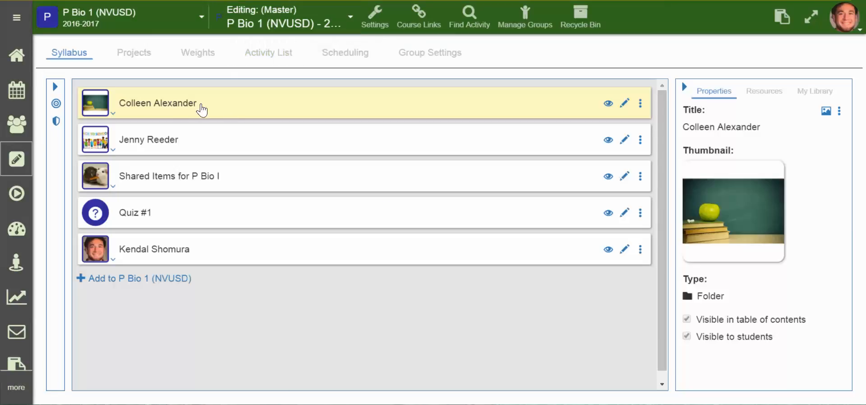
- Hide the teacher folder with the chalkboard thumbnail from the table of contents and from students, and save it
double_click(353, 111)
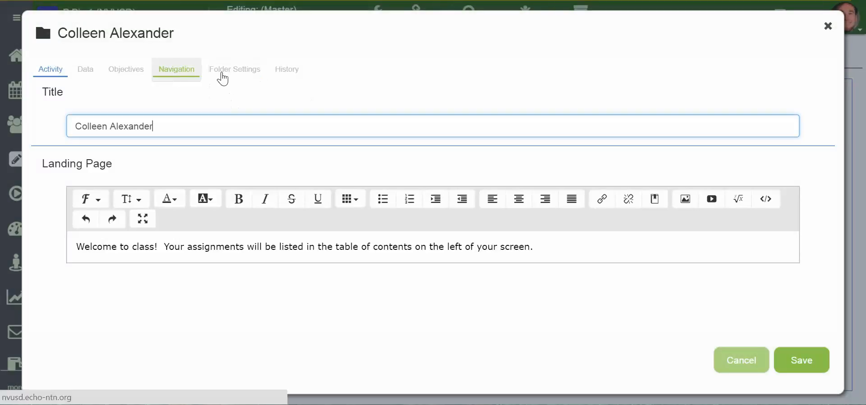
click(230, 74)
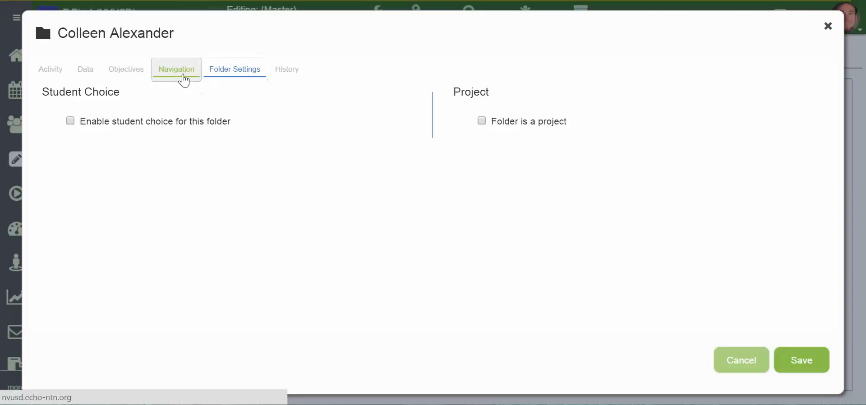
click(184, 80)
click(70, 123)
click(72, 138)
click(800, 360)
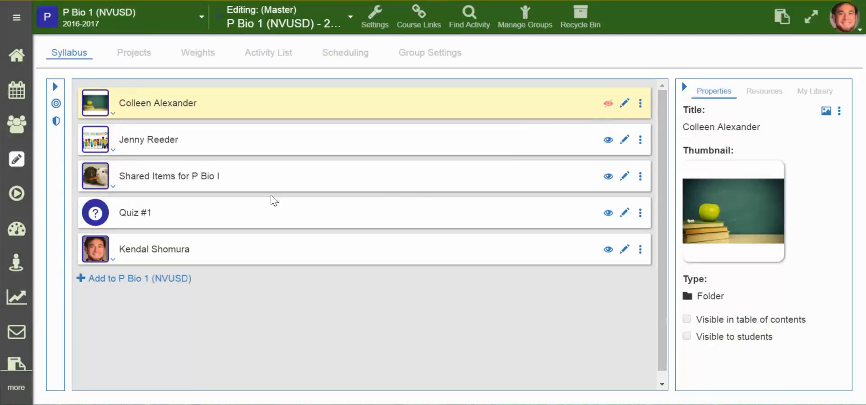
- Hide the teacher folder with the back-to-school thumbnail from the table of contents and from students, and save it
click(128, 143)
double_click(128, 142)
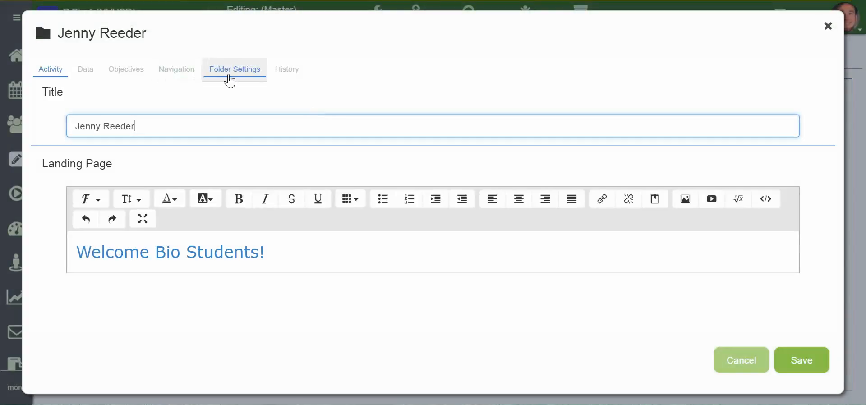
click(186, 76)
click(78, 138)
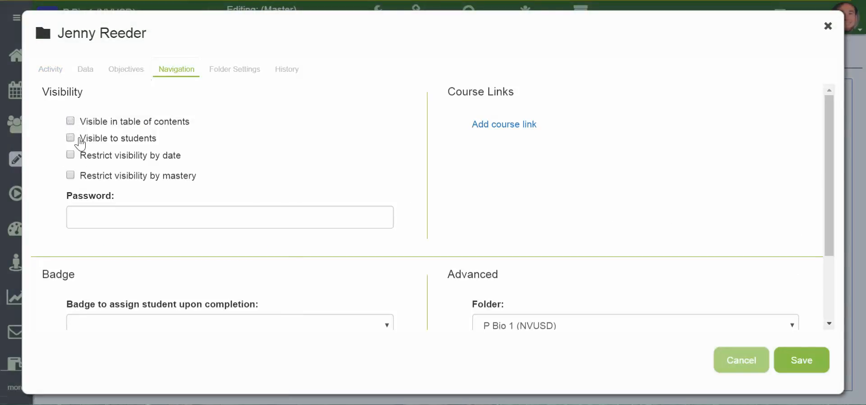
click(820, 363)
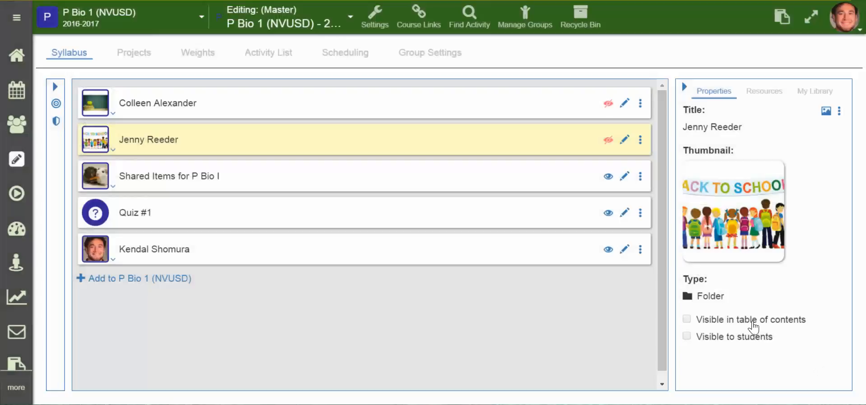
- Hide the Shared Items for P Bio I folder from the table of contents and from students, and save it
click(143, 180)
double_click(144, 180)
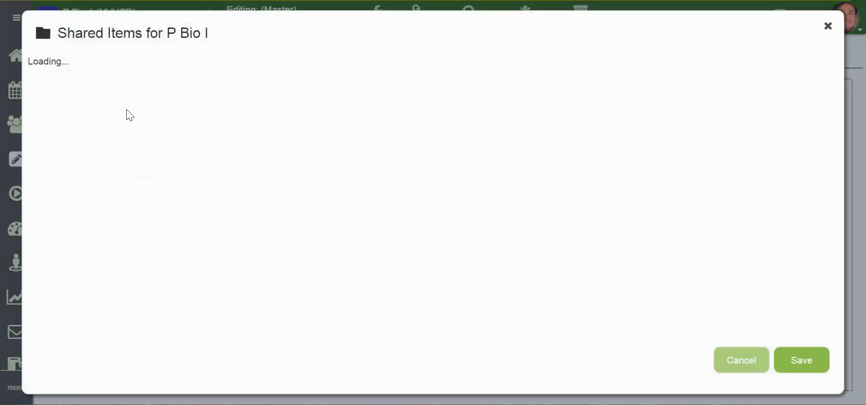
click(163, 81)
click(92, 121)
click(108, 138)
click(802, 361)
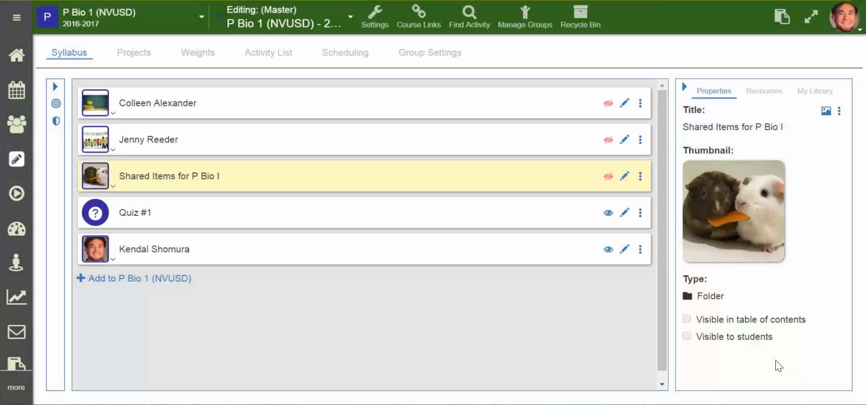
- Hide the teacher folder with the portrait thumbnail from the table of contents and from students, and save it
click(136, 254)
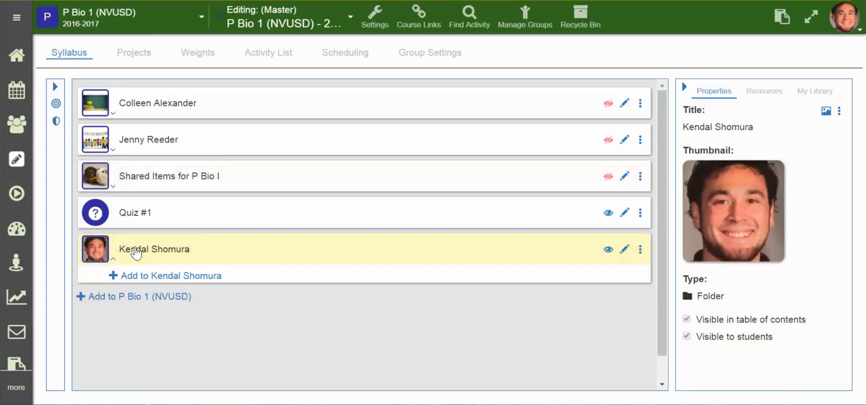
double_click(136, 253)
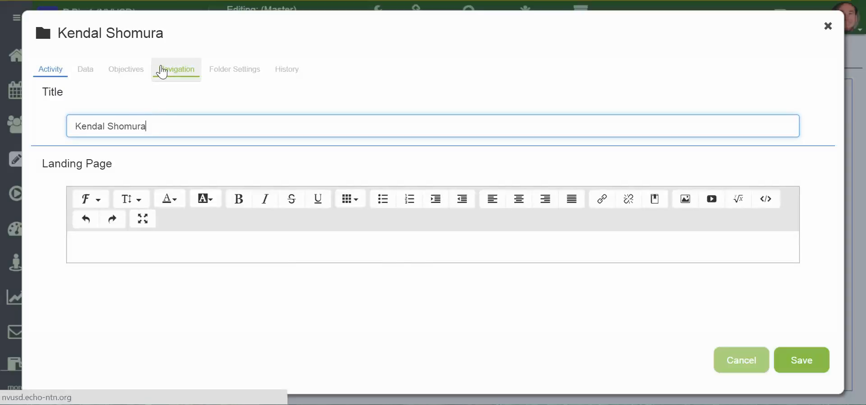
click(162, 71)
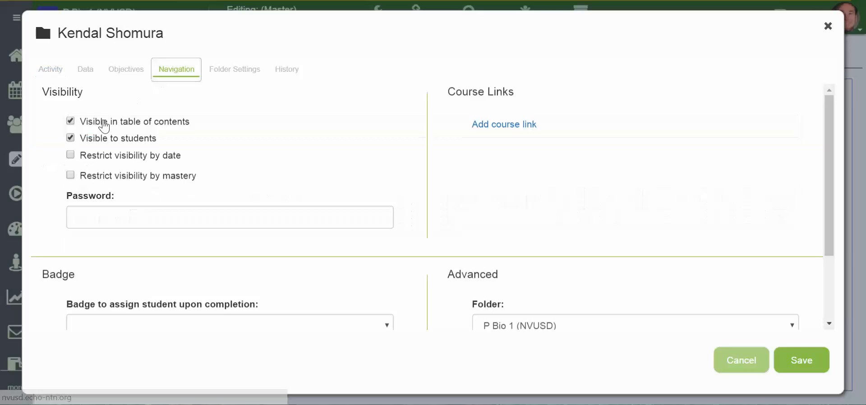
click(100, 142)
click(792, 361)
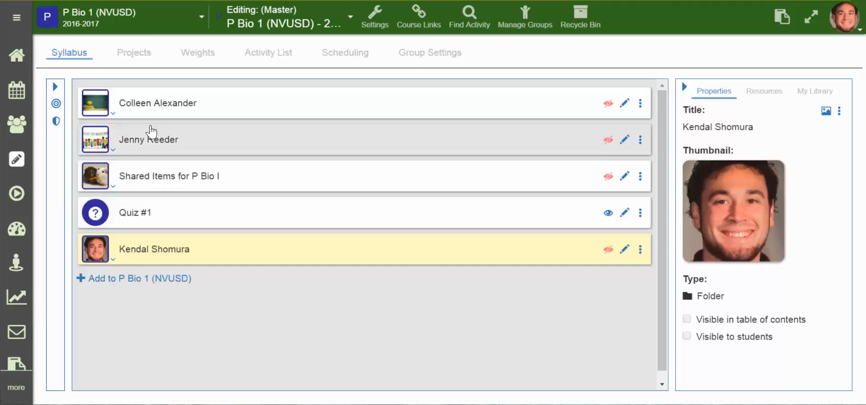
- Switch to the Period 1 P Bio 1 section and make that section, rather than the master, the course being edited
click(125, 20)
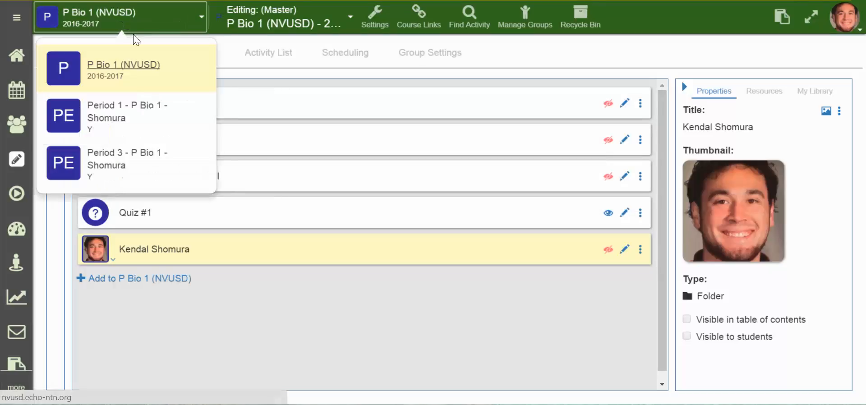
click(131, 114)
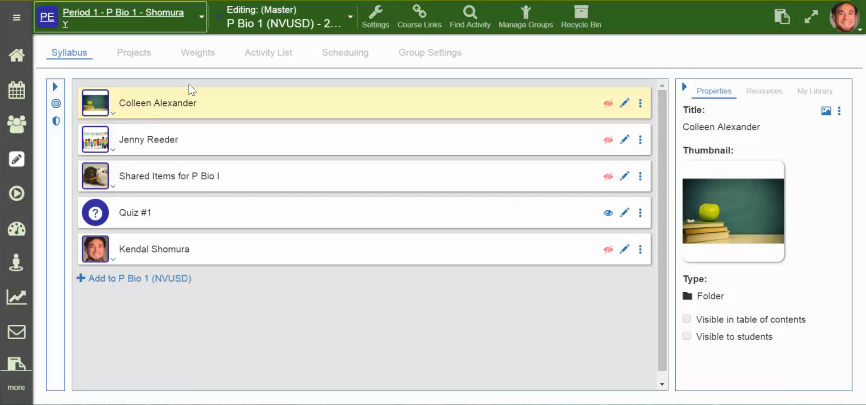
click(276, 27)
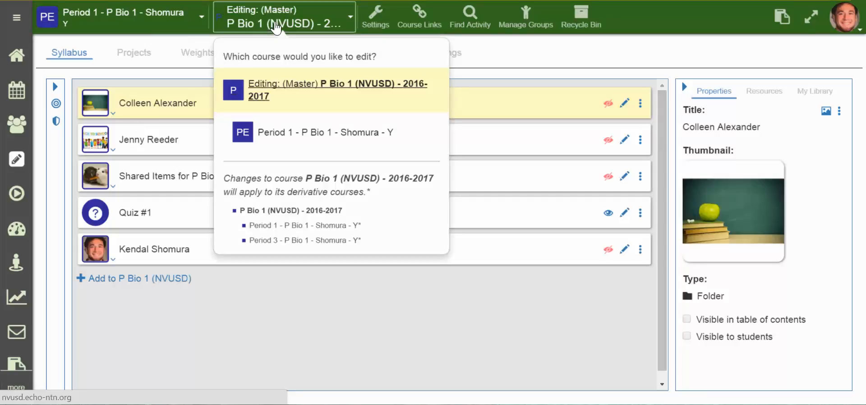
click(287, 136)
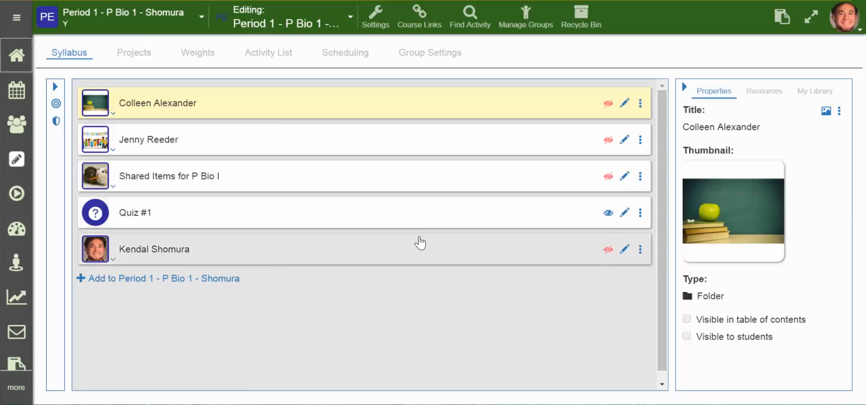
- Make the folder with the portrait thumbnail visible in the table of contents and to students, save it, and view the Period 1 course
double_click(445, 254)
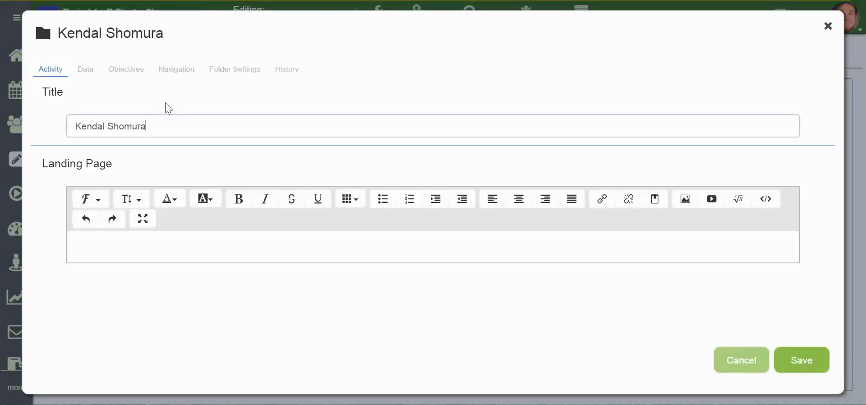
click(175, 70)
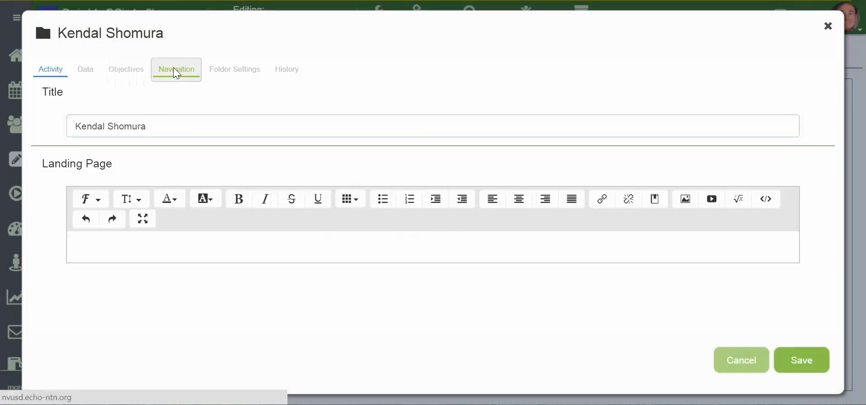
click(108, 126)
click(102, 140)
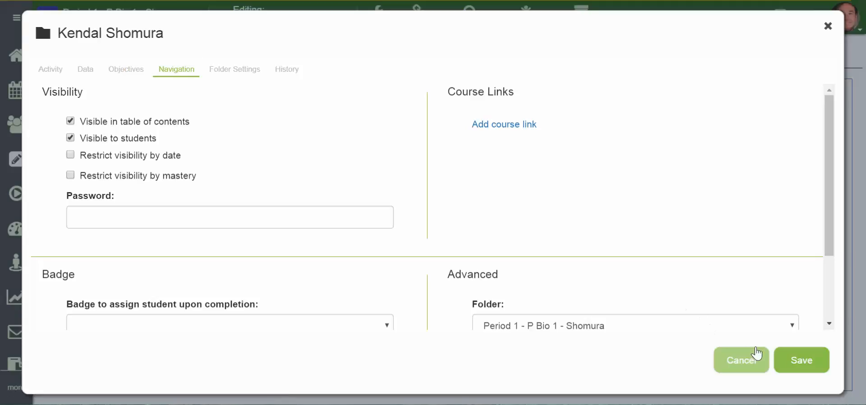
click(799, 360)
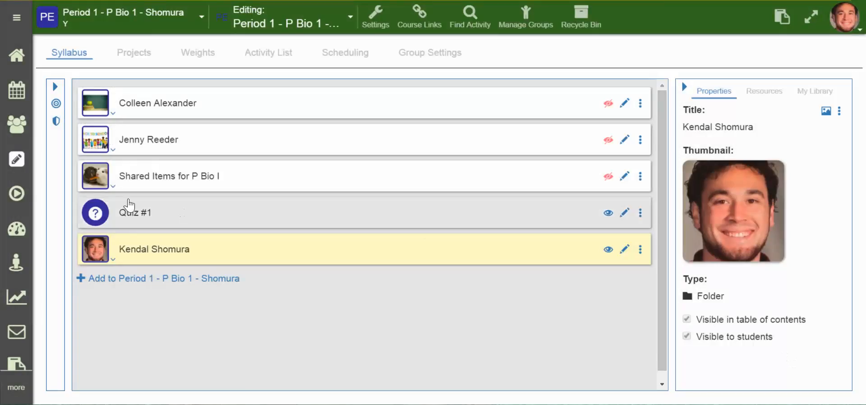
click(26, 195)
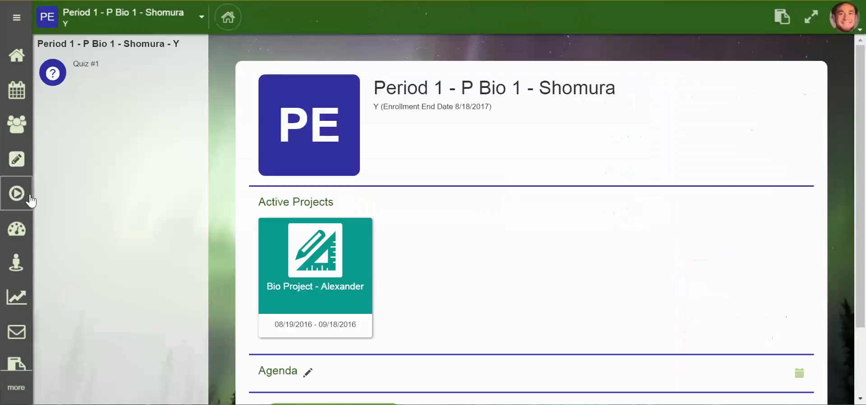
- Return to the master course editor, add a Task or Submission titled "Activity 1" to the portrait-thumbnail folder, and save it
click(18, 161)
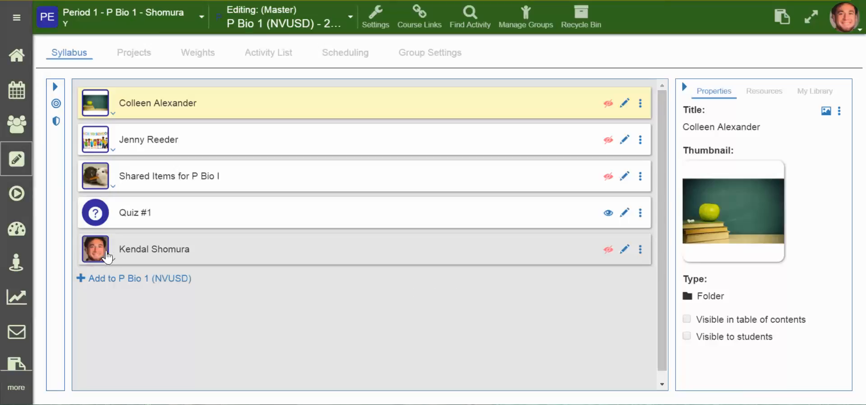
click(125, 258)
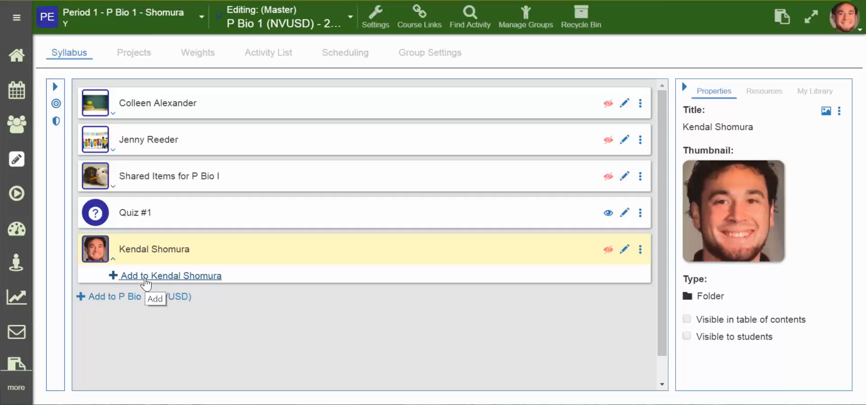
click(146, 277)
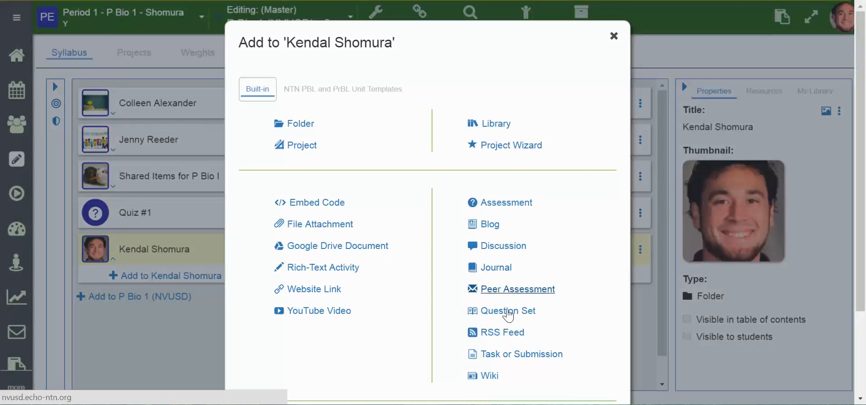
click(502, 356)
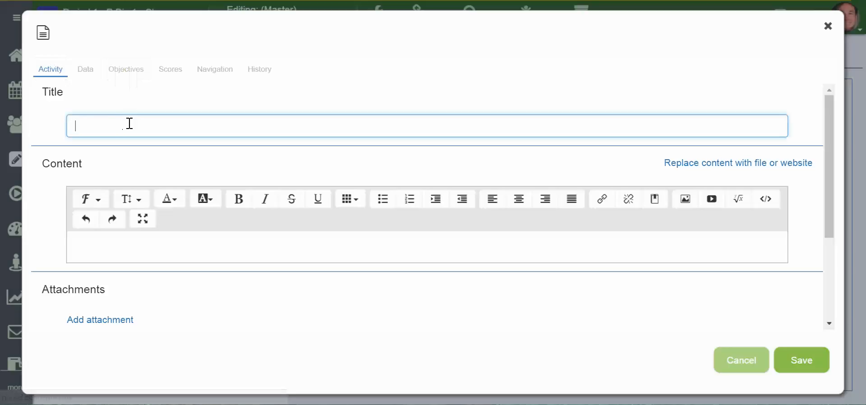
text(Activity 1)
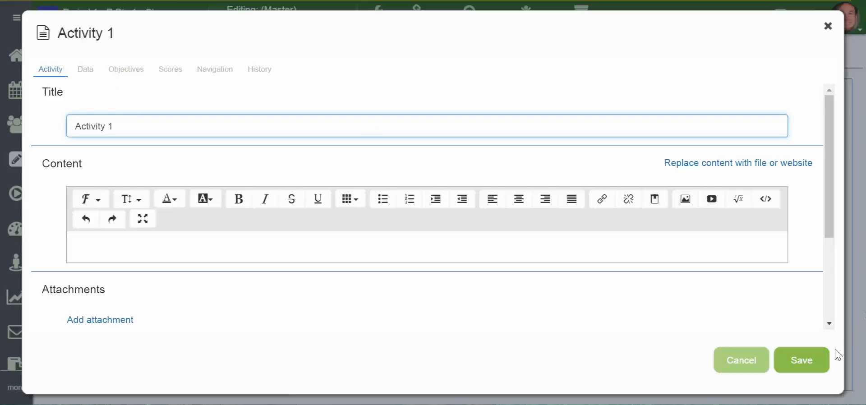
click(803, 360)
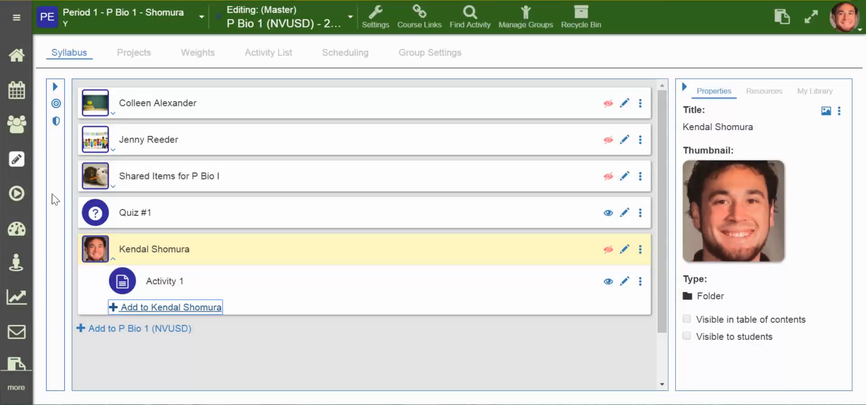
- Check the contents of the portrait-thumbnail folder in the Period 1 course view, and return to the editor
click(21, 189)
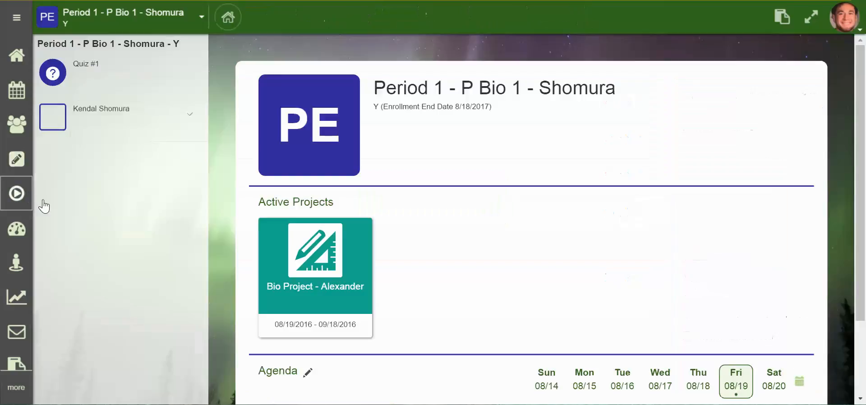
click(124, 128)
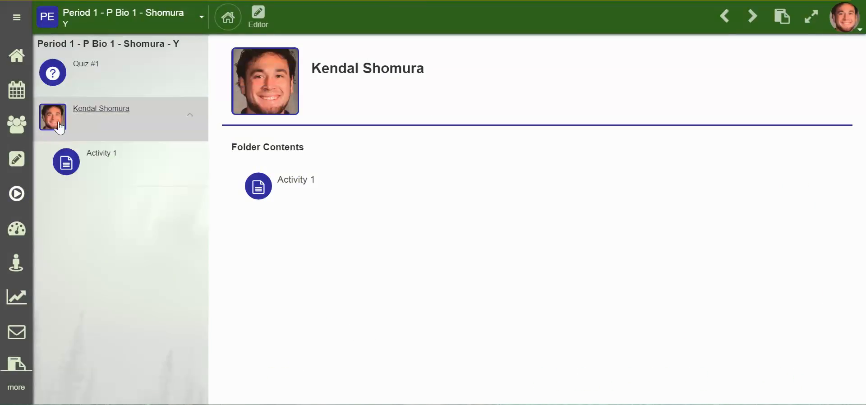
click(17, 162)
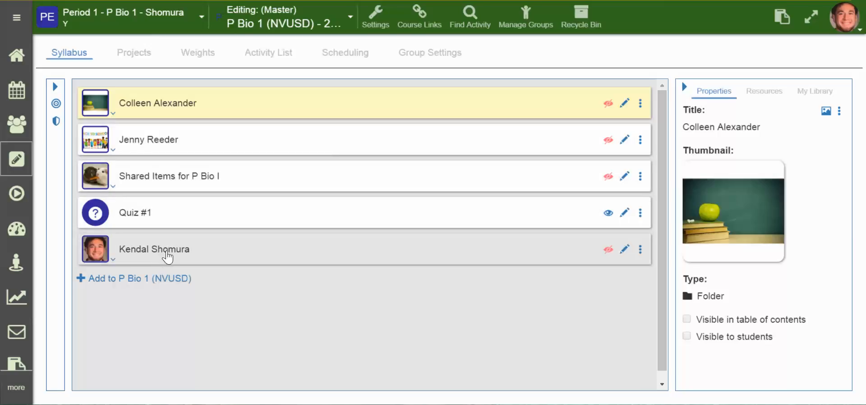
- Switch to the Period 3 section and, with the master still being edited, make the portrait-thumbnail folder visible in the table of contents and to students
click(185, 30)
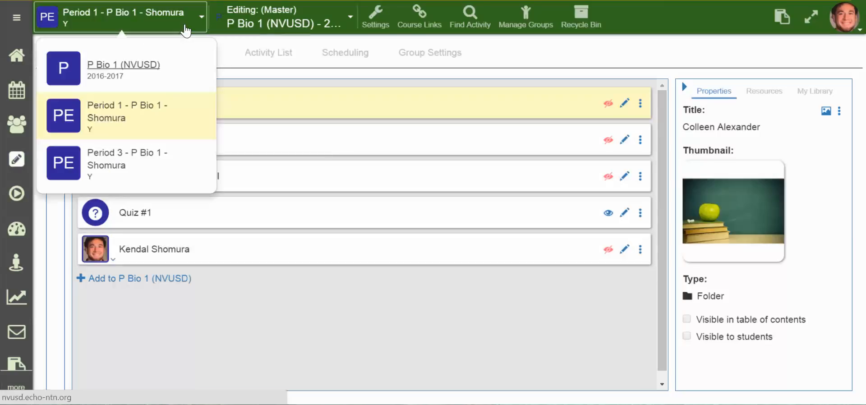
click(144, 155)
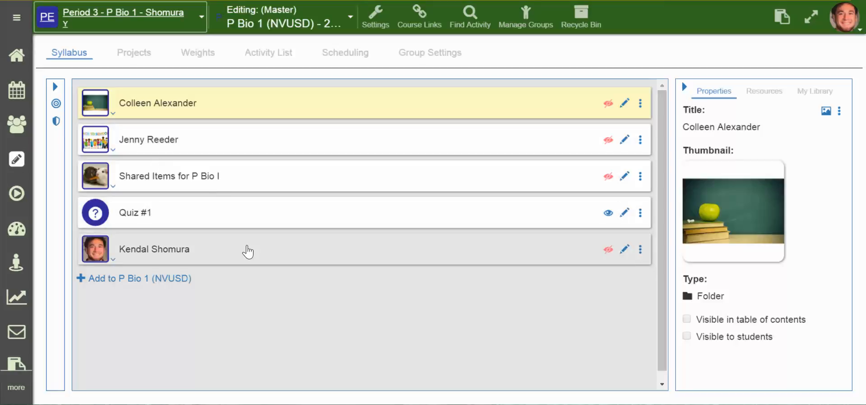
double_click(248, 252)
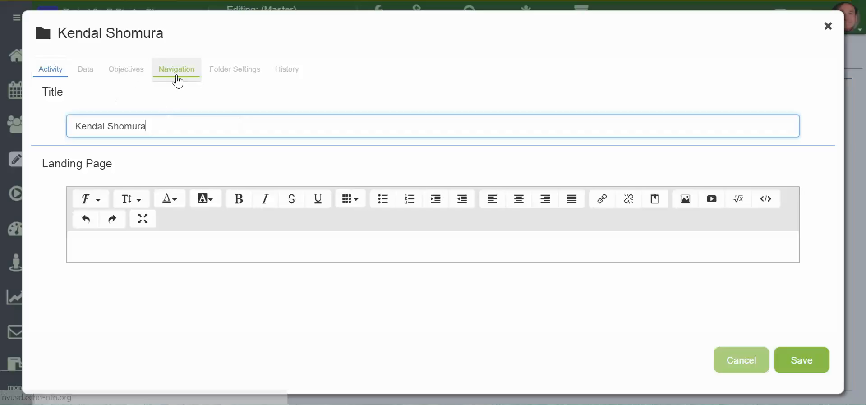
click(166, 74)
click(70, 121)
click(70, 138)
click(800, 361)
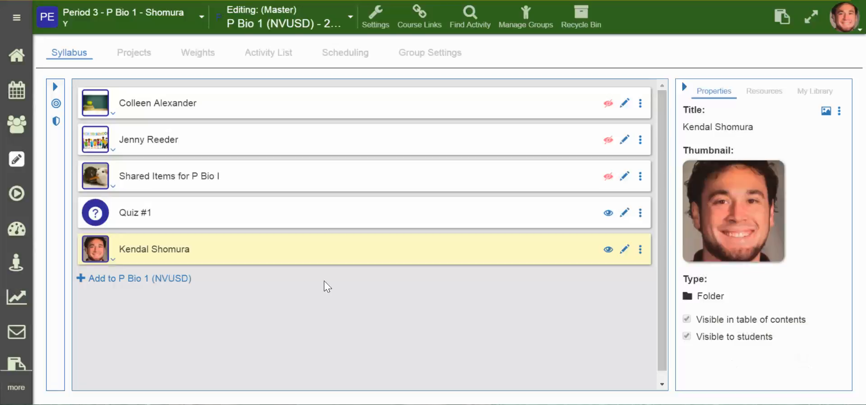
- Expand the portrait-thumbnail folder in the Period 3 syllabus to examine its contents
double_click(95, 254)
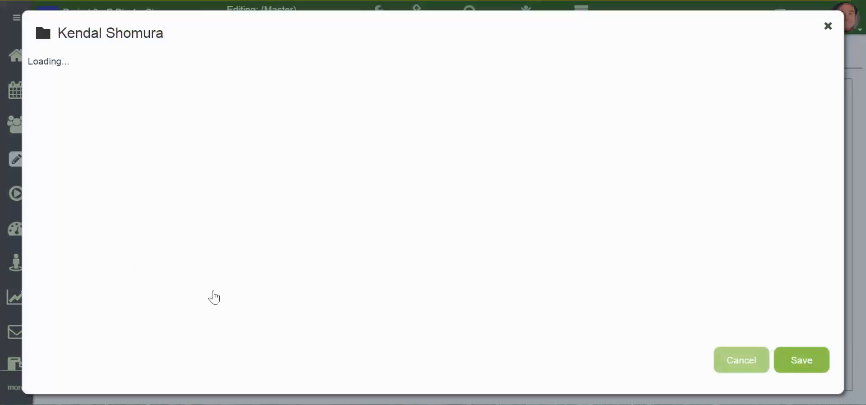
click(737, 368)
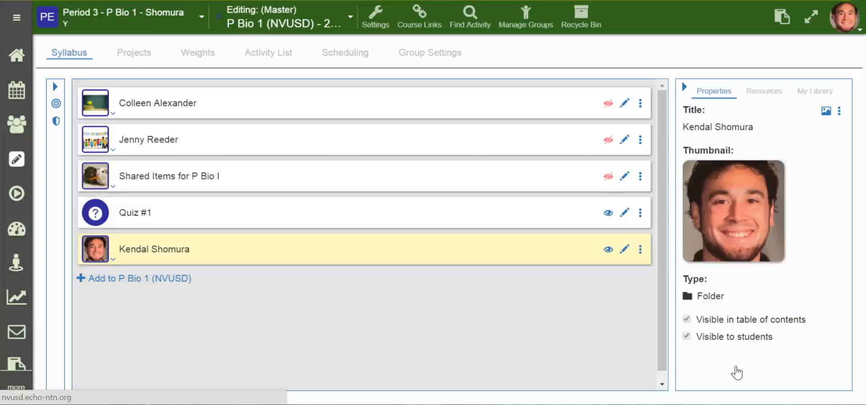
click(91, 255)
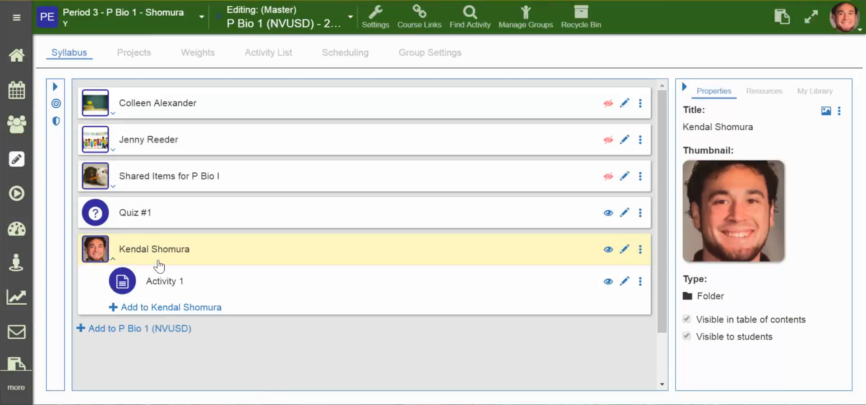